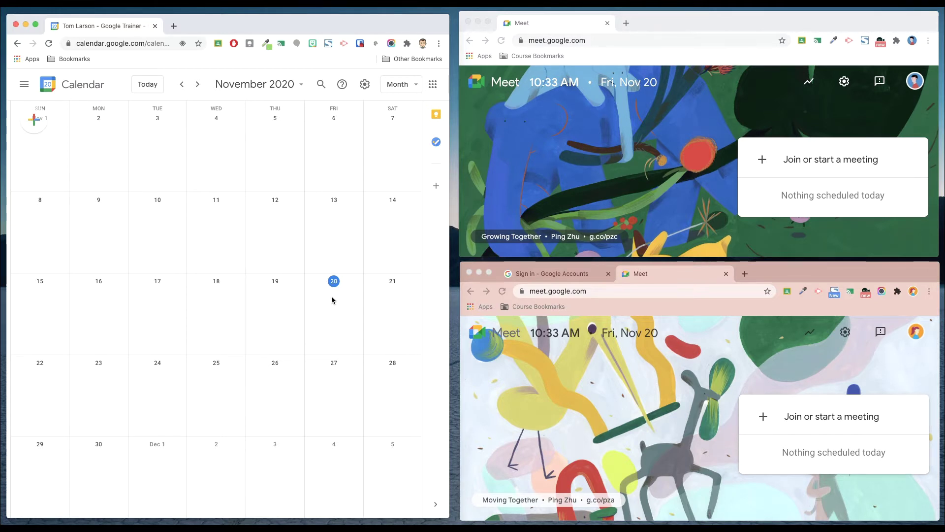
Create a November 20 event titled Breakout1, running 10:00am to 11:00am, with Google Meet video conferencing.
left_click(332, 299)
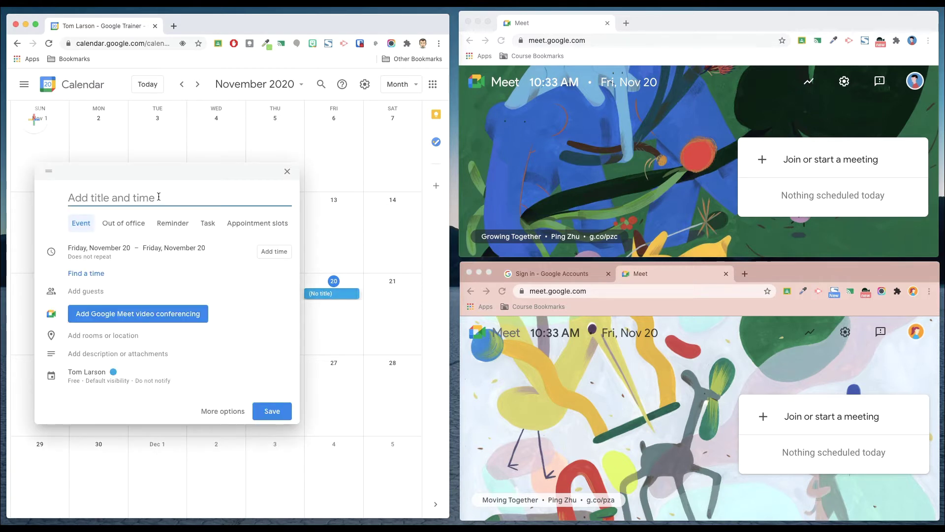
type("Breakout1")
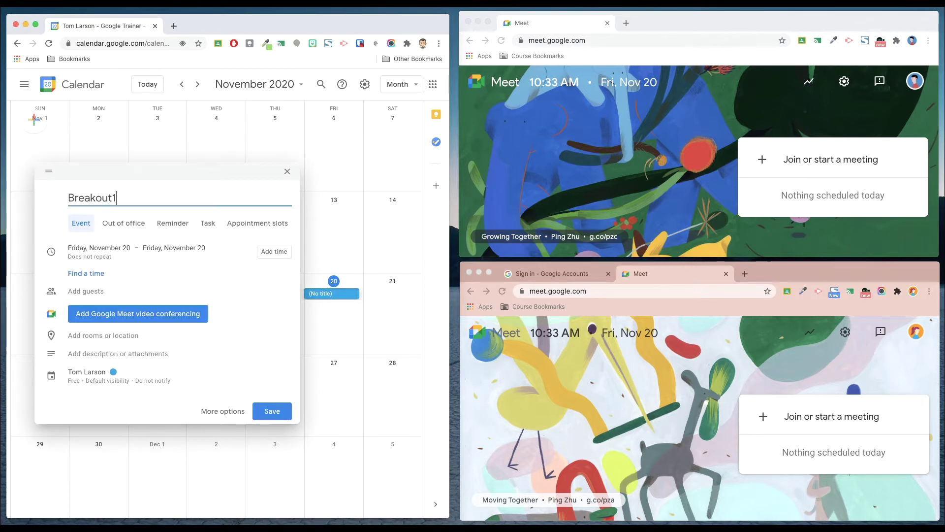
left_click(222, 414)
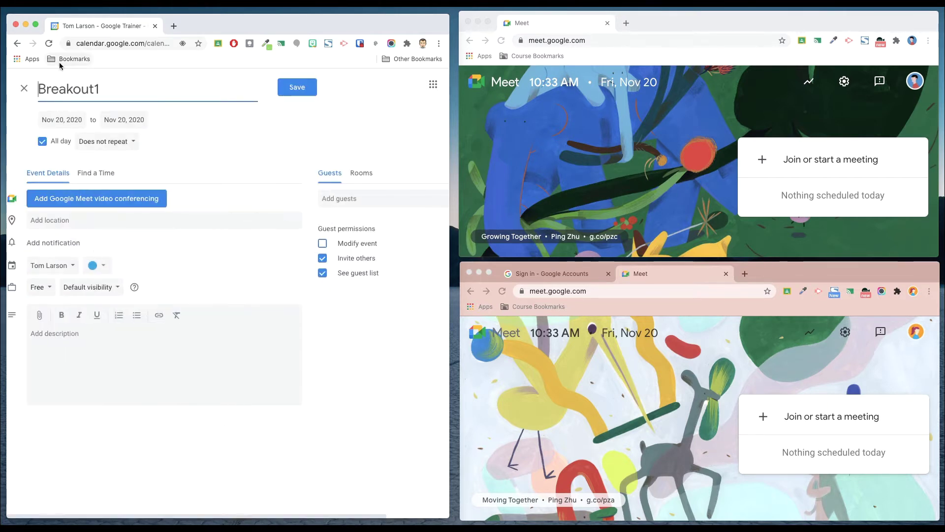
left_click(39, 141)
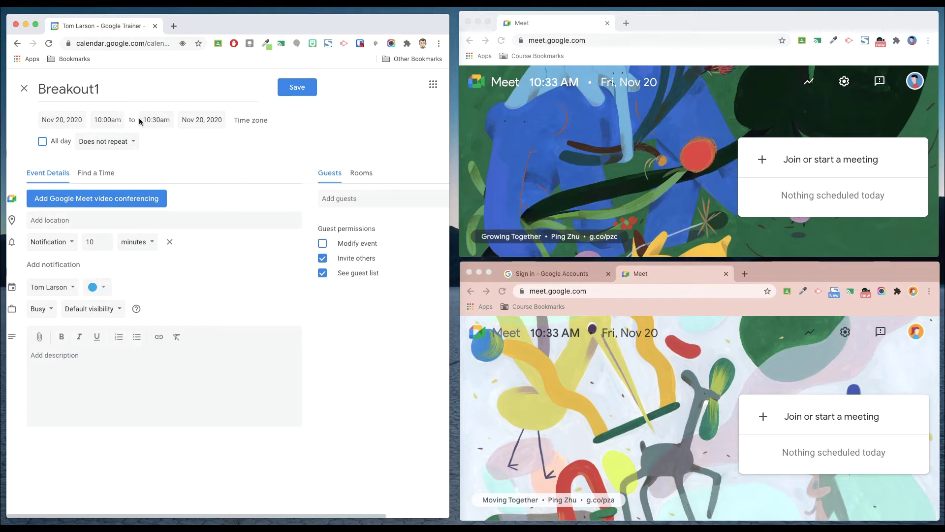
left_click(140, 119)
left_click(160, 219)
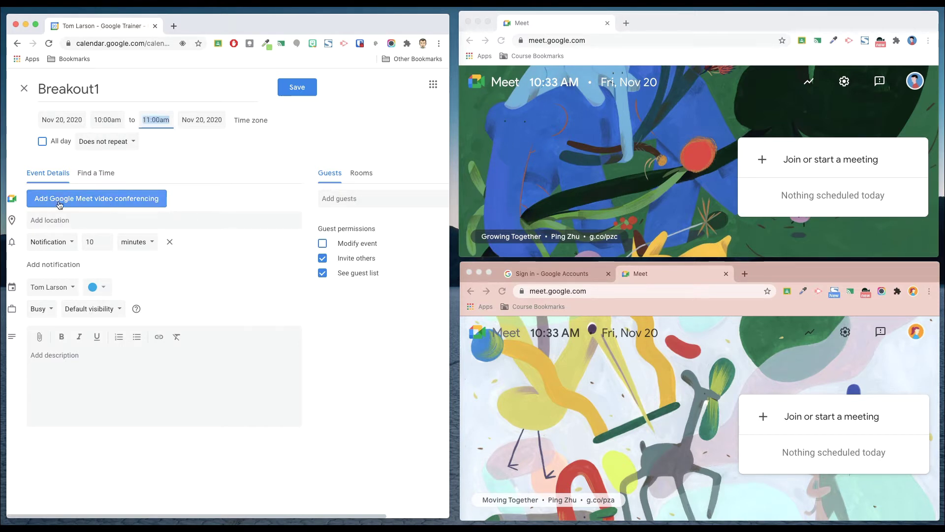
left_click(96, 202)
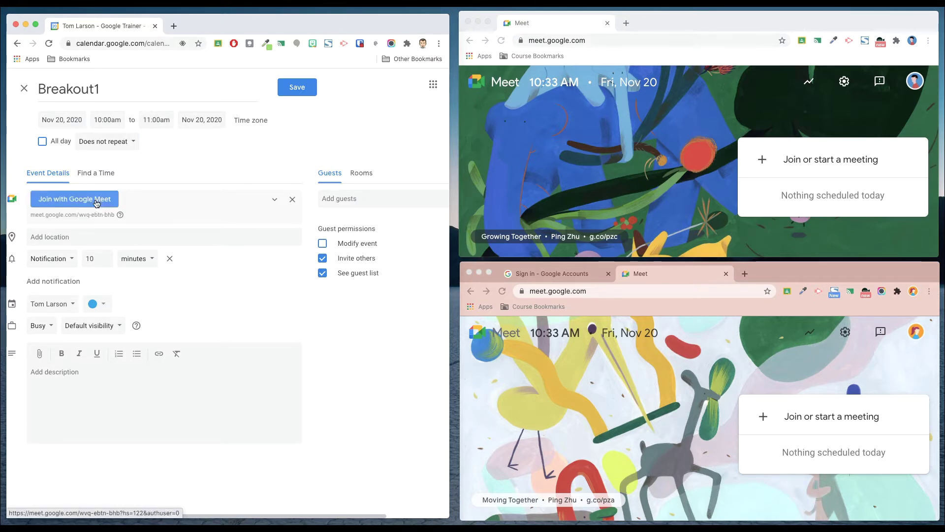
Add the first student as a guest of Breakout1 and save the event, sending the invitation email.
left_click(342, 199)
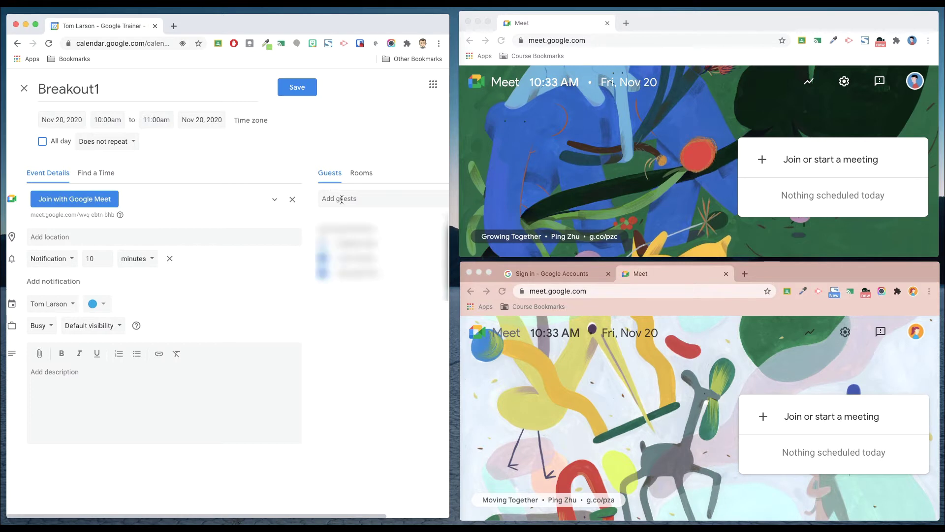
type("All")
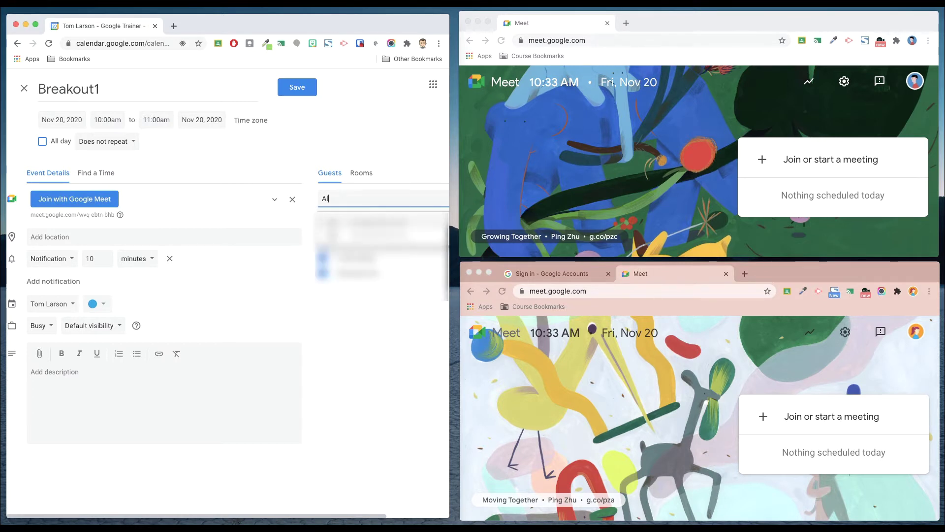
key("BackSpace")
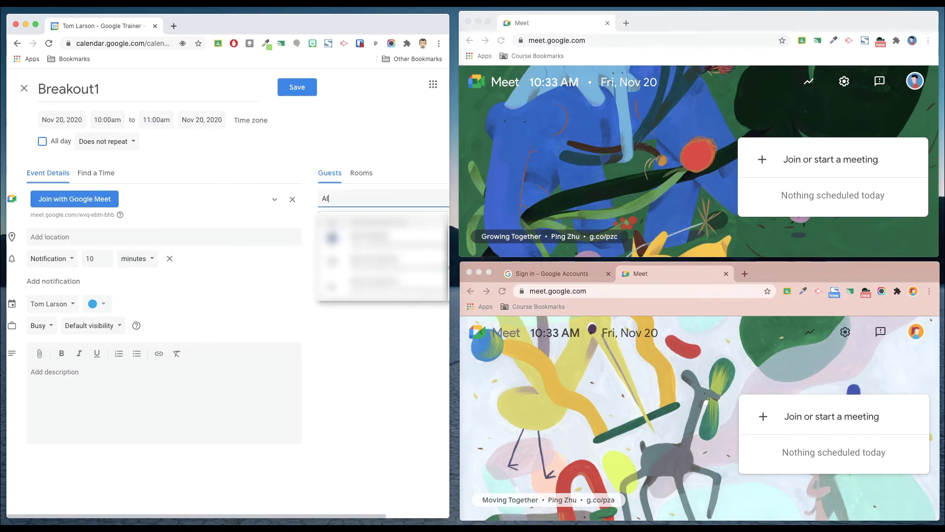
left_click(358, 241)
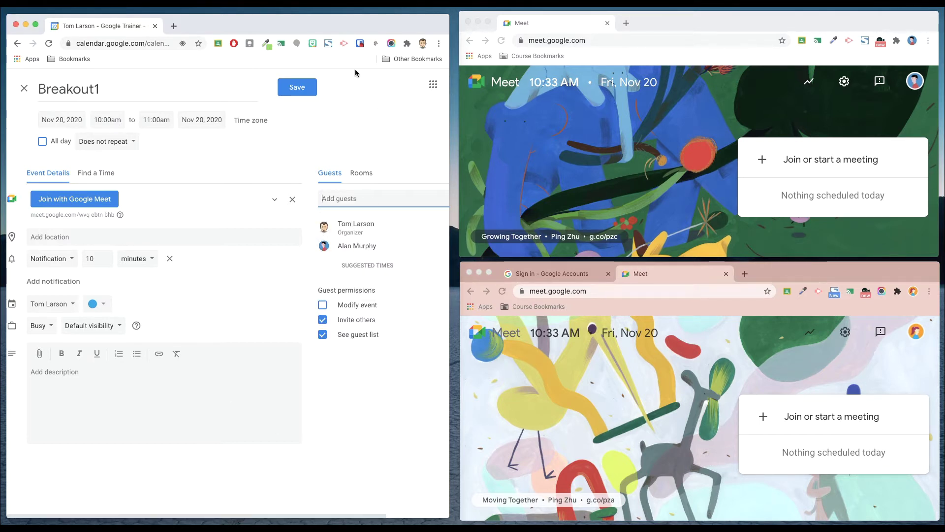
left_click(301, 91)
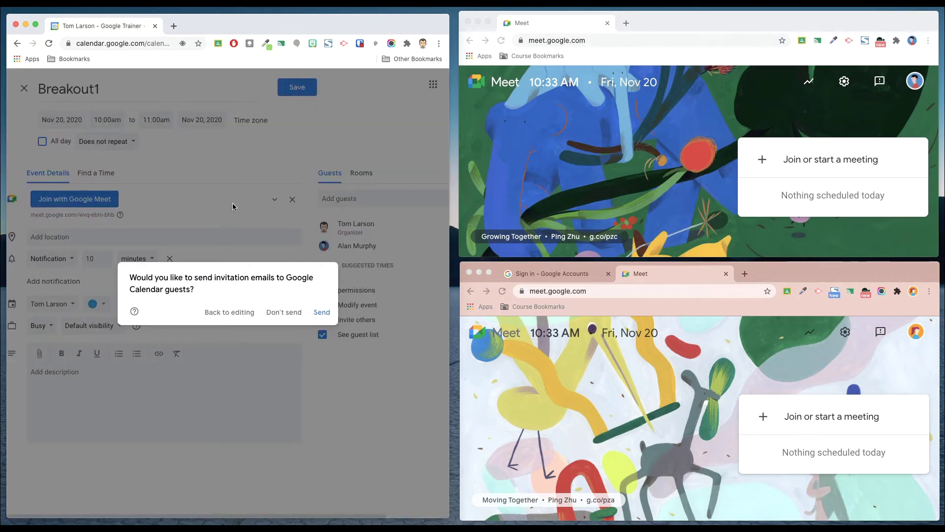
left_click(322, 313)
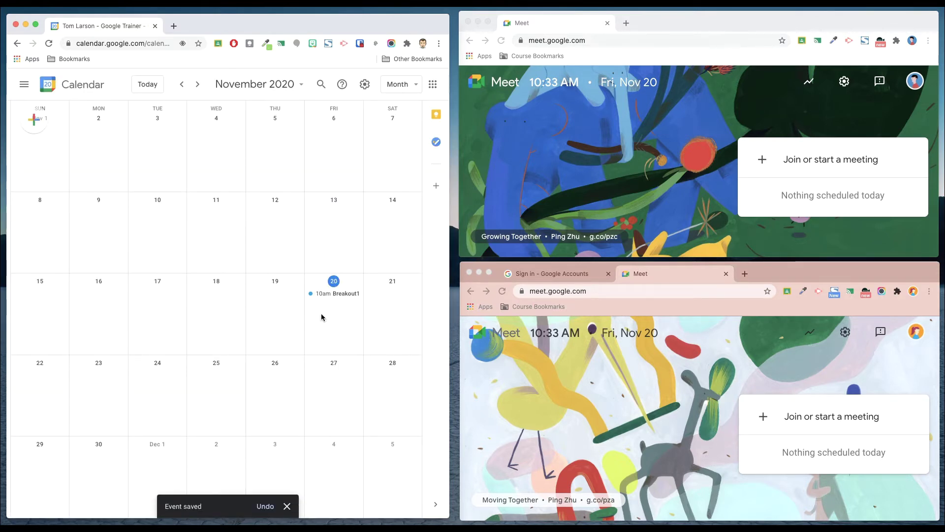
left_click(683, 24)
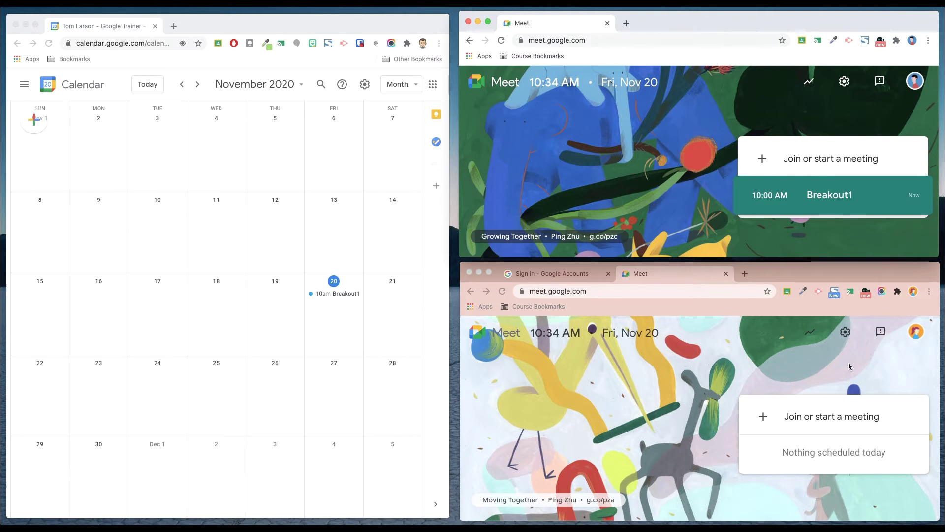
Create a second November 20 event titled Breakout2, running 10:00am to 11:00am, with Google Meet video conferencing.
left_click(332, 318)
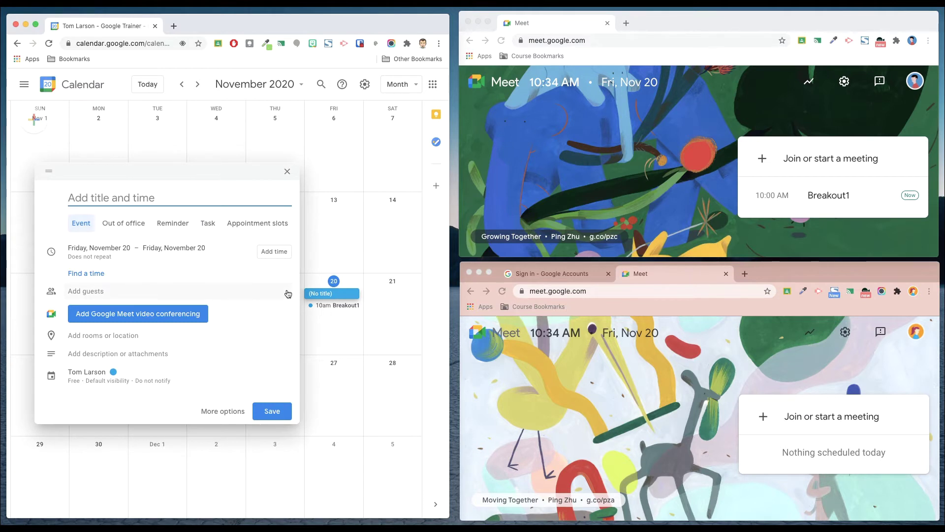
type("Bre")
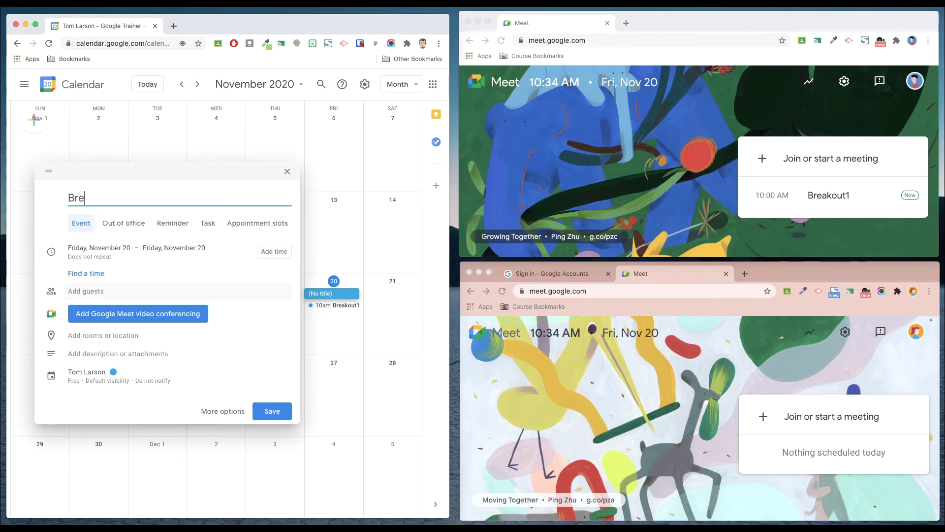
type("akout2")
left_click(221, 412)
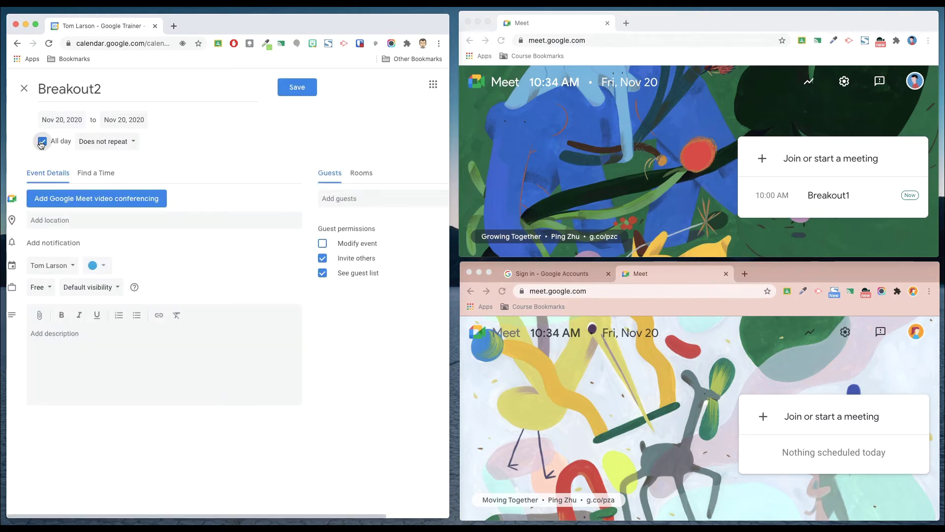
left_click(42, 142)
left_click(154, 117)
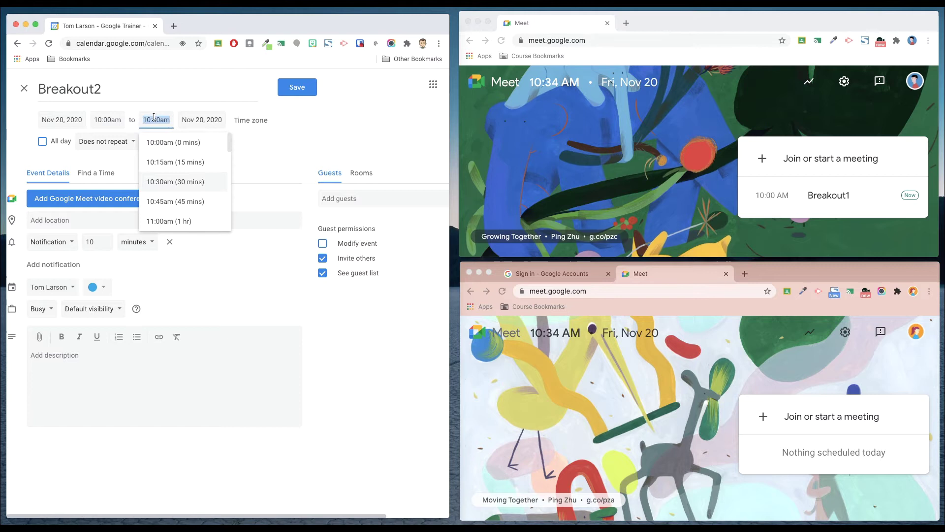
left_click(172, 220)
left_click(86, 200)
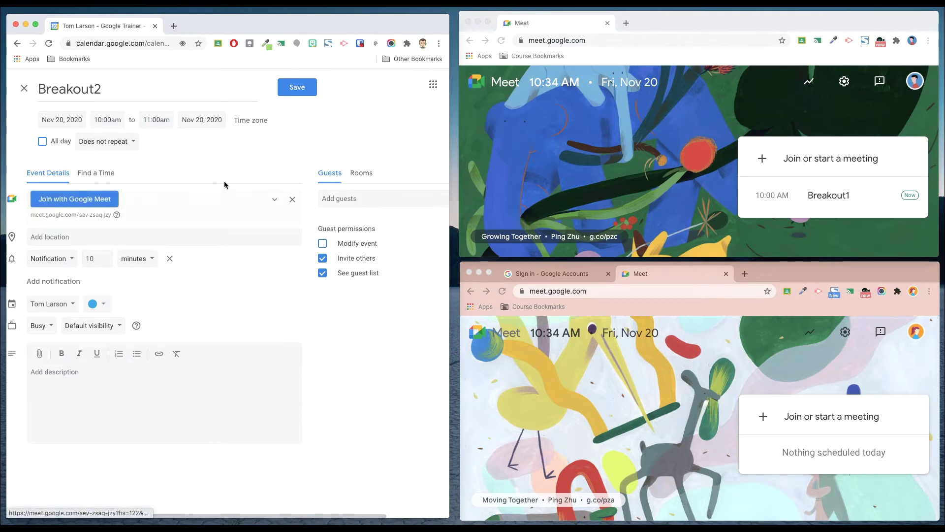
Add the second student as a guest of Breakout2 and save the event, sending the invitation email.
left_click(352, 202)
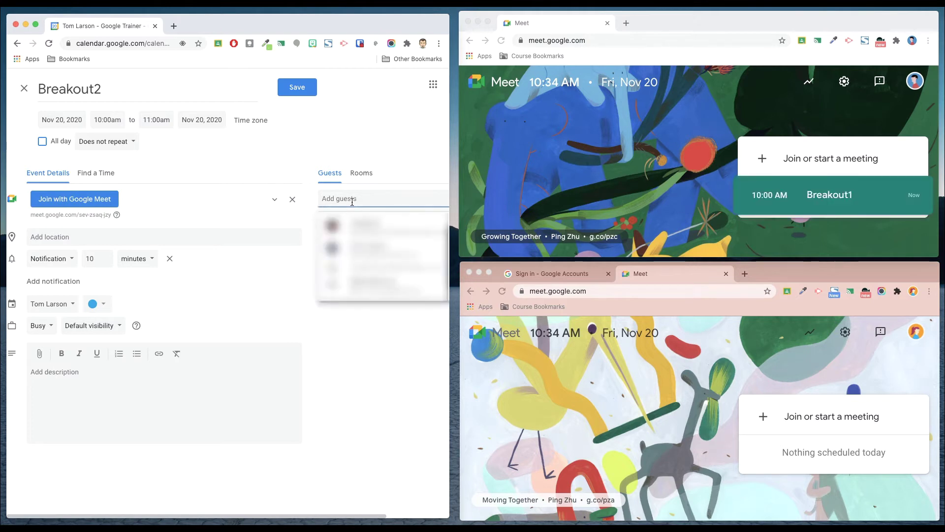
type("Bes")
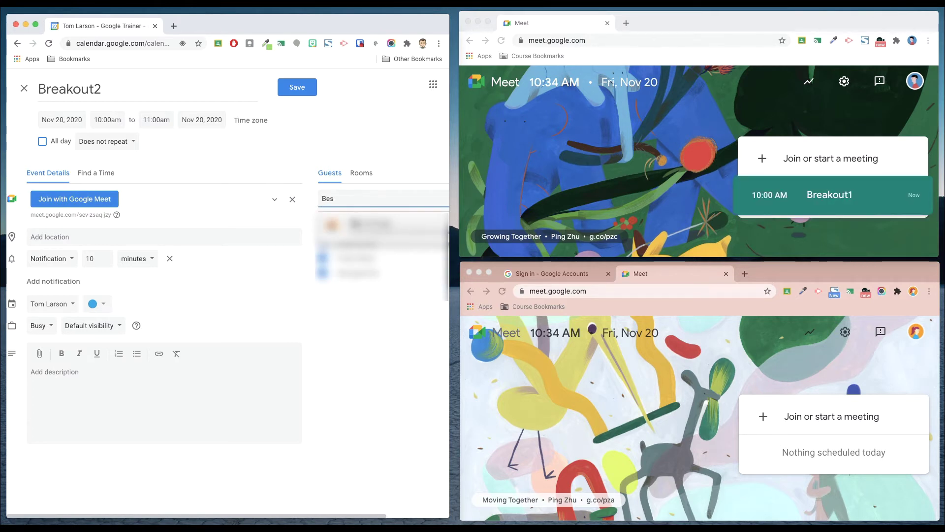
key("Return")
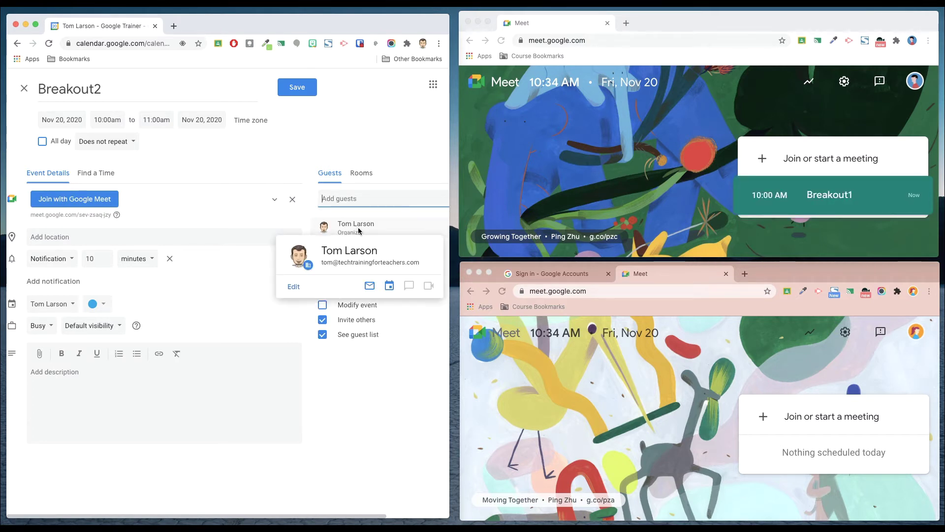
left_click(298, 88)
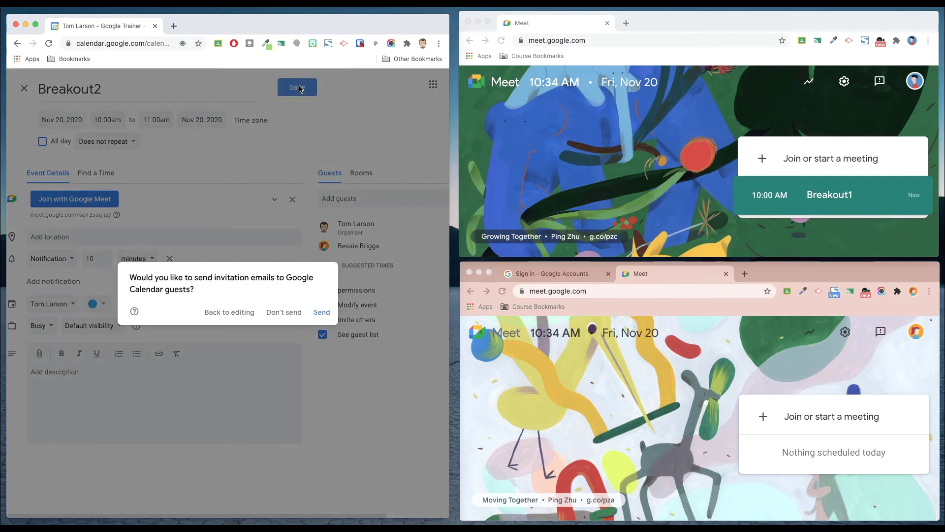
left_click(322, 313)
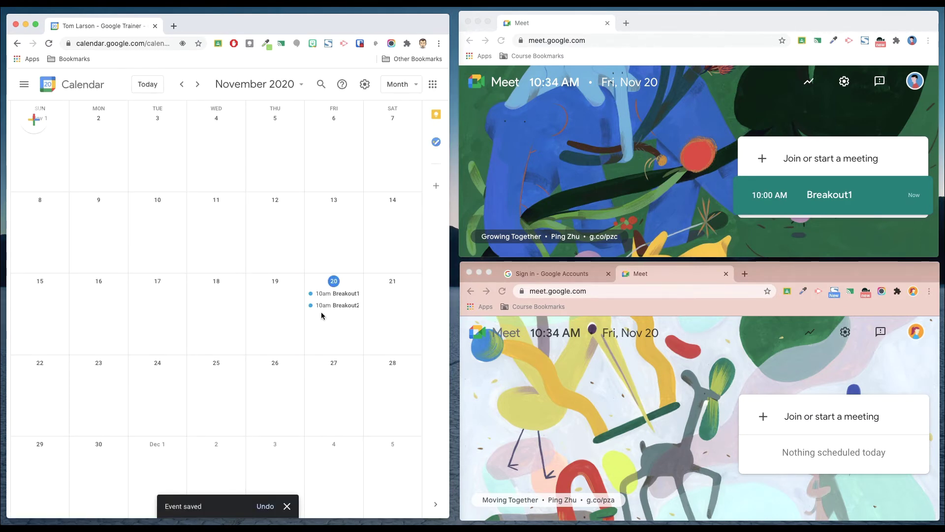
left_click(792, 279)
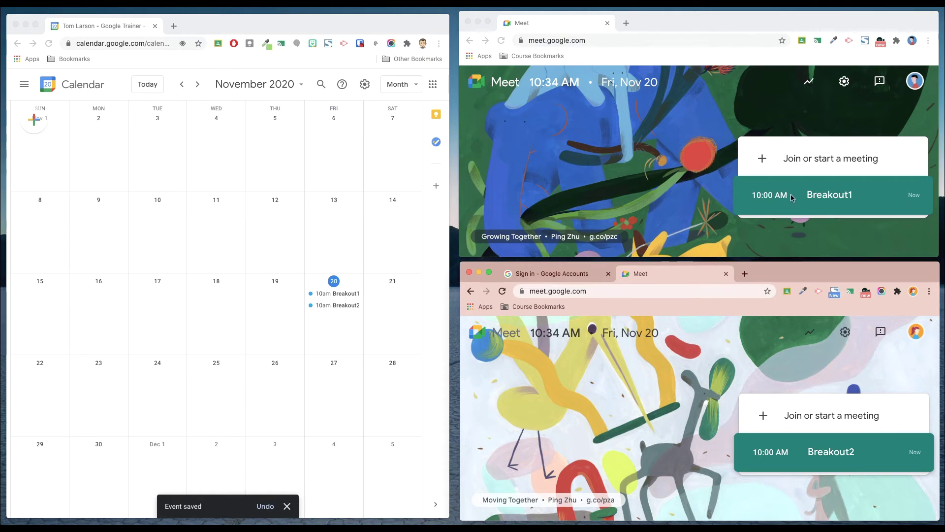
Join the Breakout1 meeting from the first student's Meet window with camera and microphone off.
left_click(832, 200)
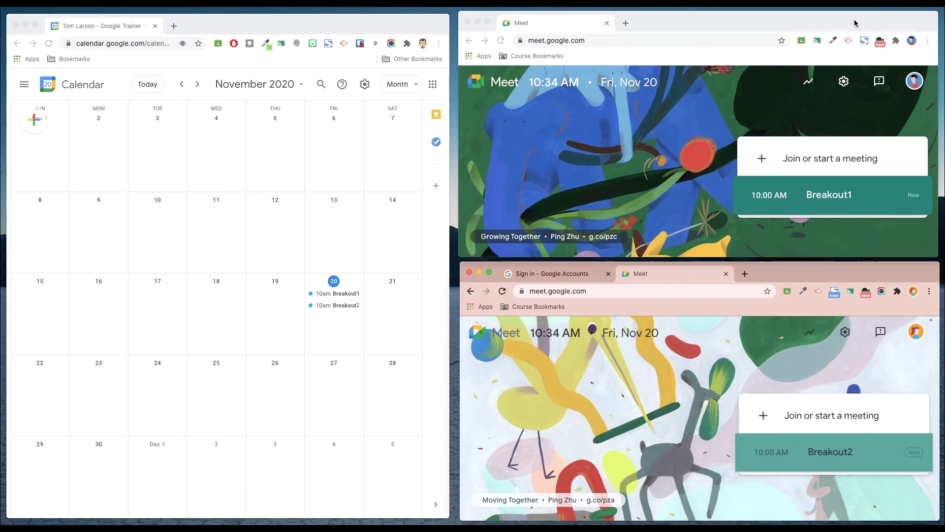
left_click(827, 200)
scroll(733, 177, "down", 5)
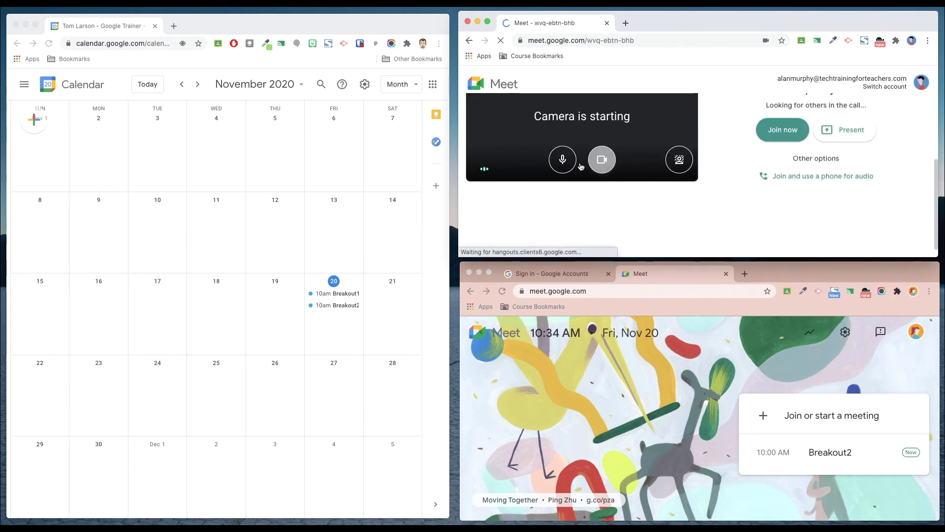
left_click(602, 159)
left_click(563, 162)
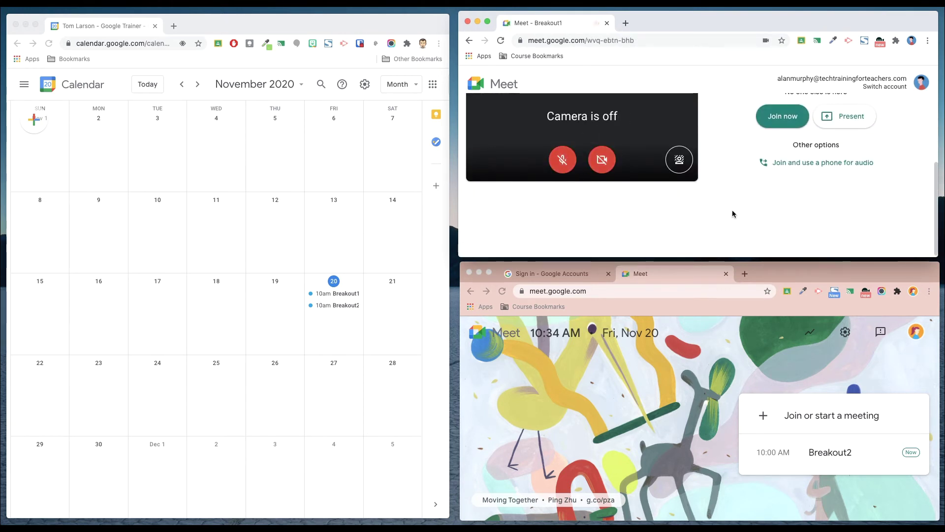
scroll(733, 211, "up", 2)
left_click(785, 177)
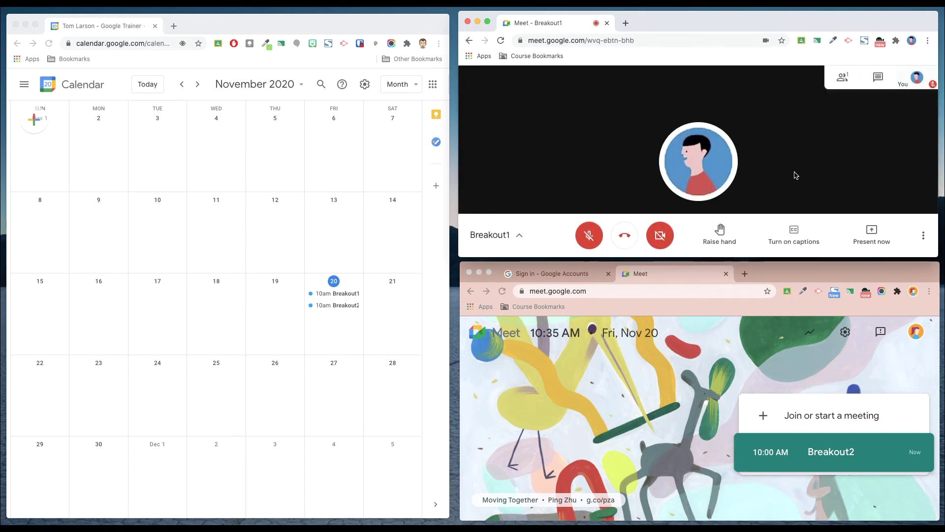
Join the Breakout2 meeting from the second student's Meet window with microphone and camera off.
left_click(778, 271)
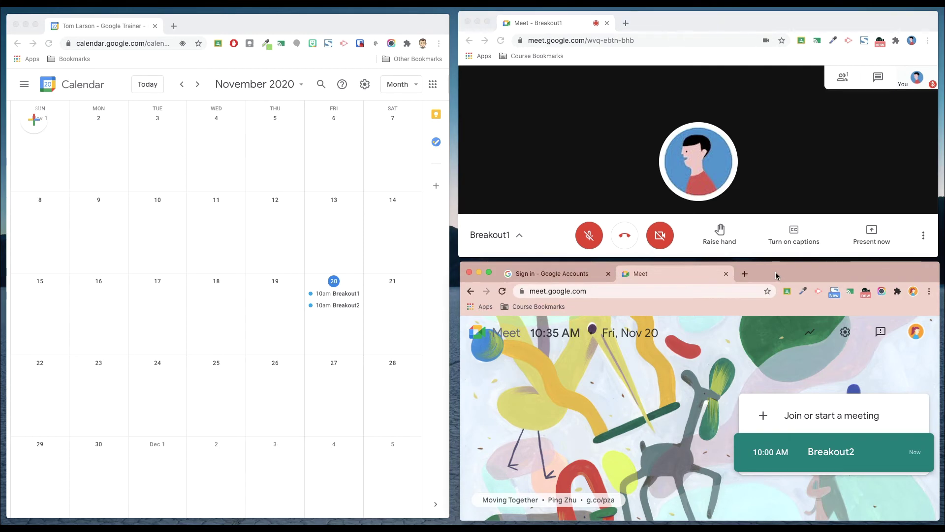
left_click(833, 453)
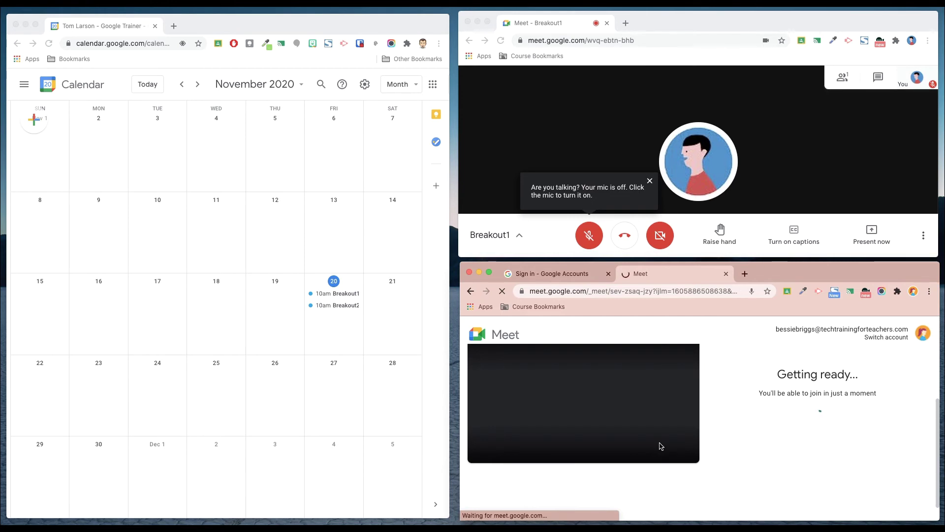
left_click(562, 445)
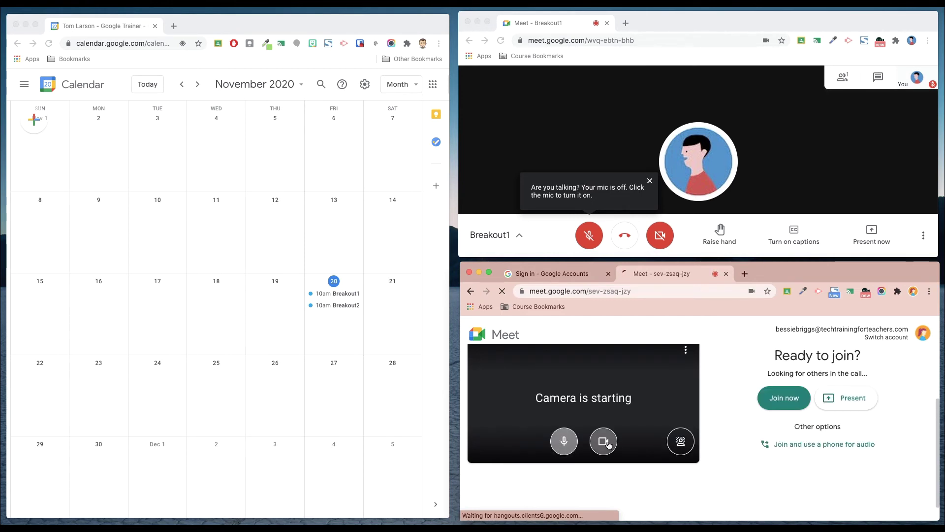
left_click(603, 441)
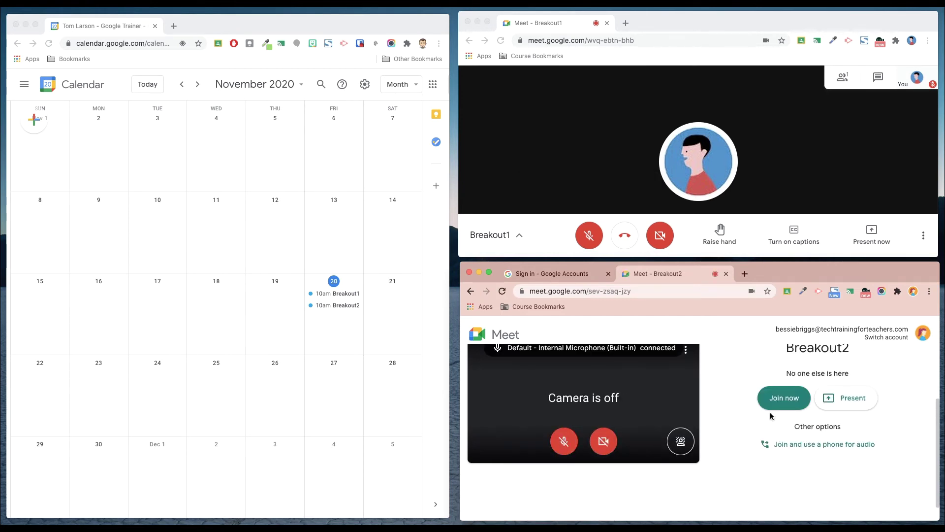
left_click(793, 402)
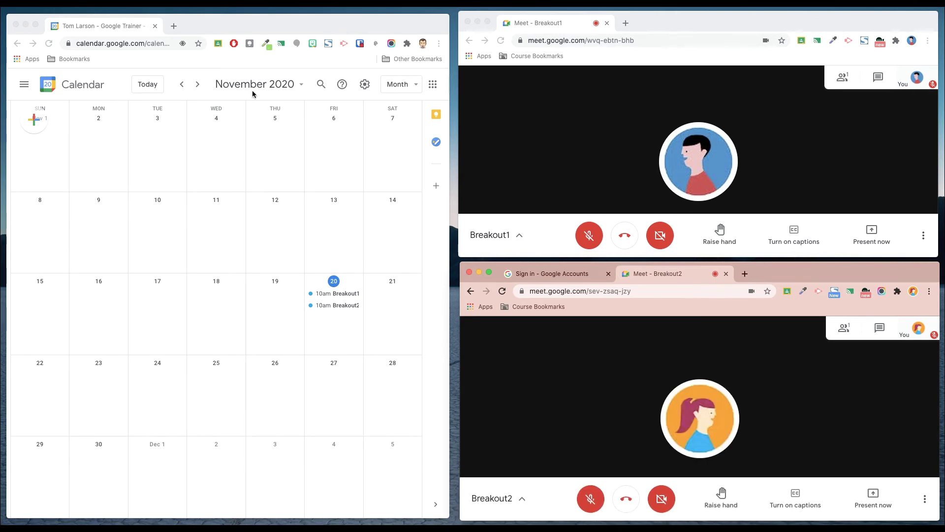
Join Breakout1 as the organizer from its calendar event, with camera and microphone off.
left_click(249, 22)
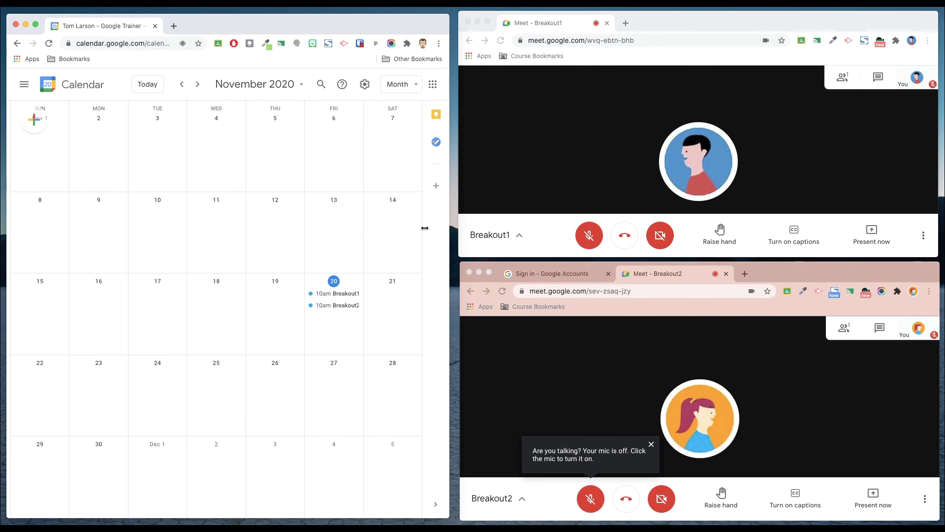
left_click(333, 295)
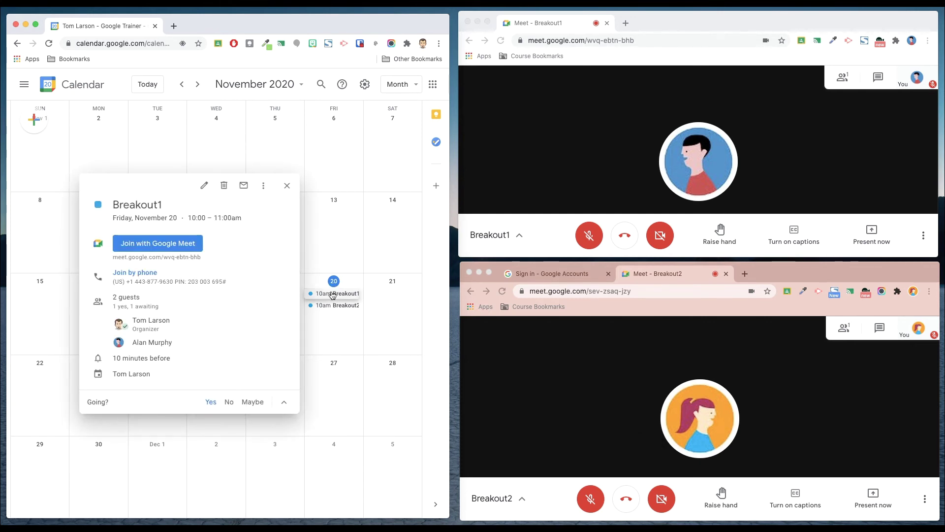
left_click(147, 244)
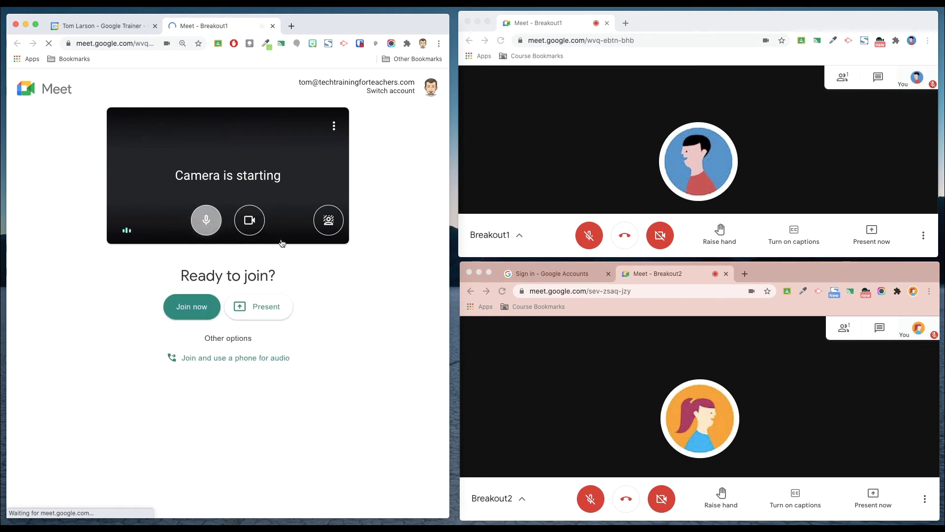
left_click(251, 221)
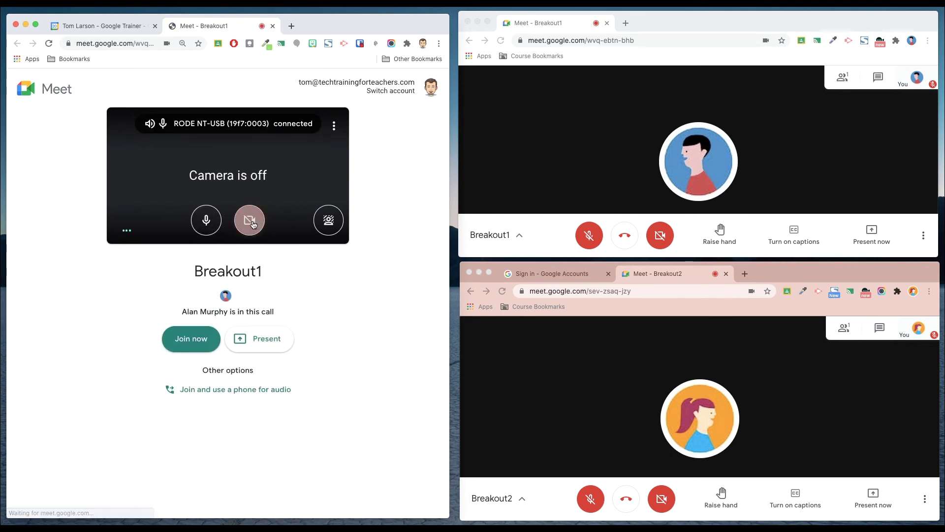
left_click(208, 223)
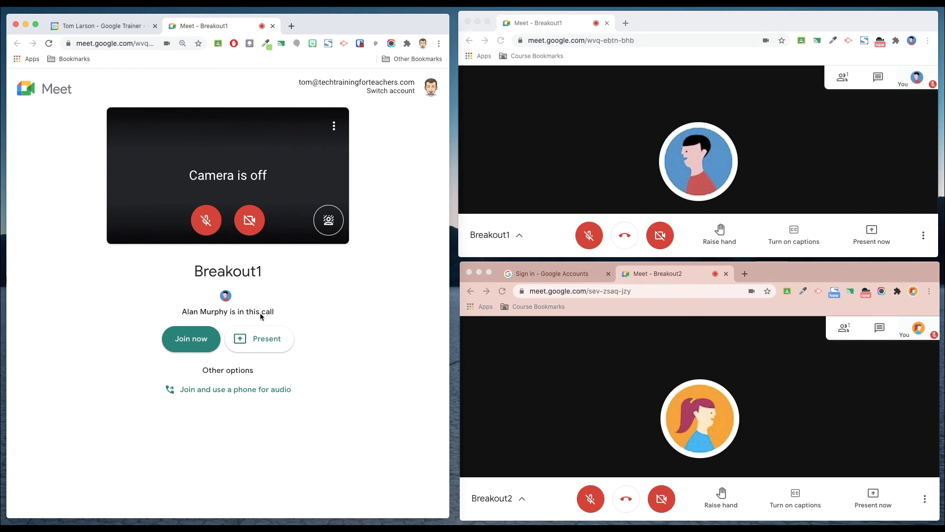
left_click(200, 341)
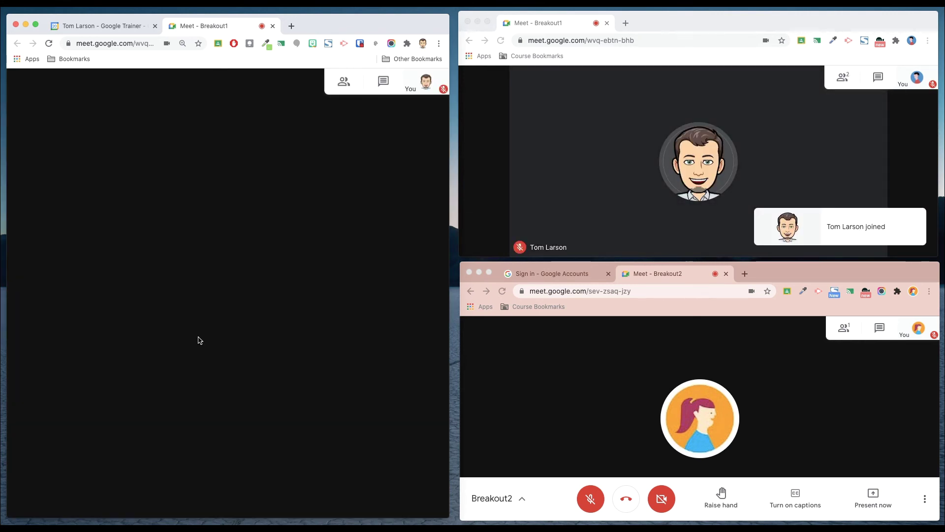